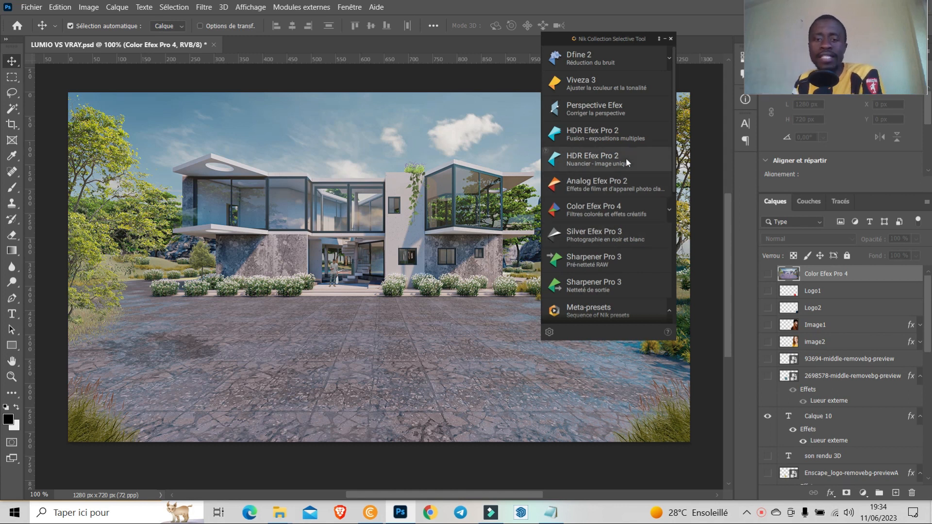
Step: Review the Nik Collection 6 product page and its purchase page in the web browser, and return to Photoshop
left_click_drag(603, 40, 563, 98)
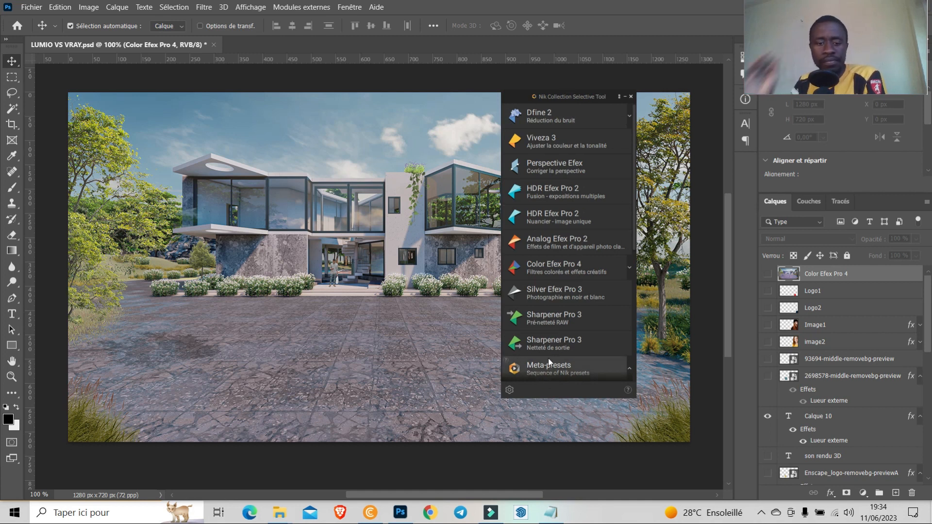
left_click(370, 513)
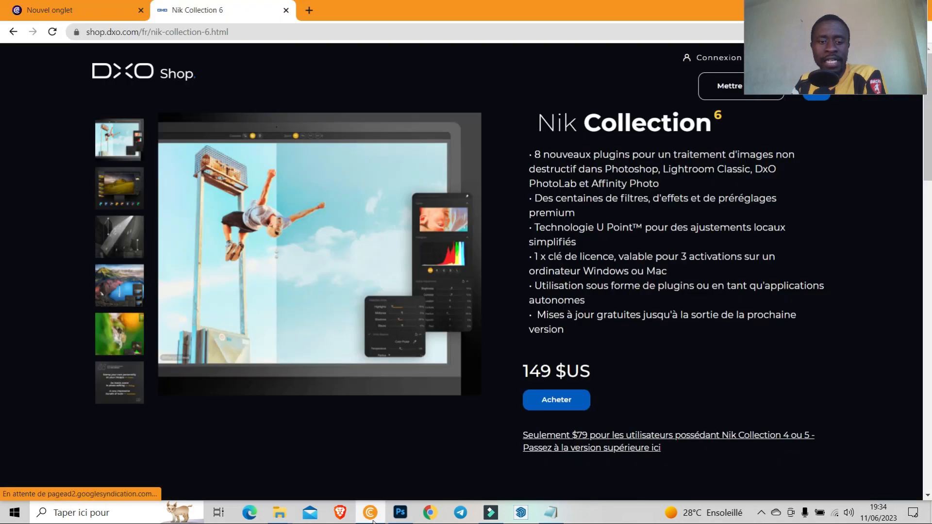
left_click(12, 33)
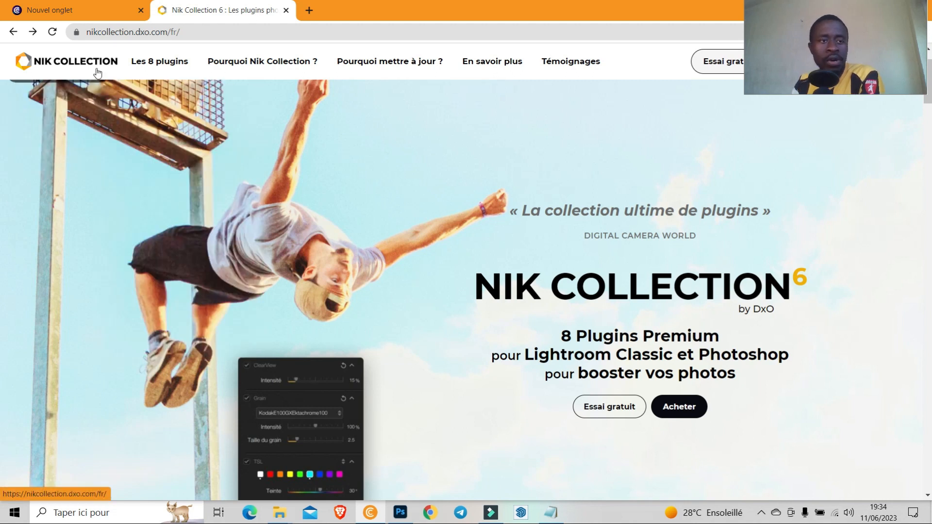
mouse_move(190, 77)
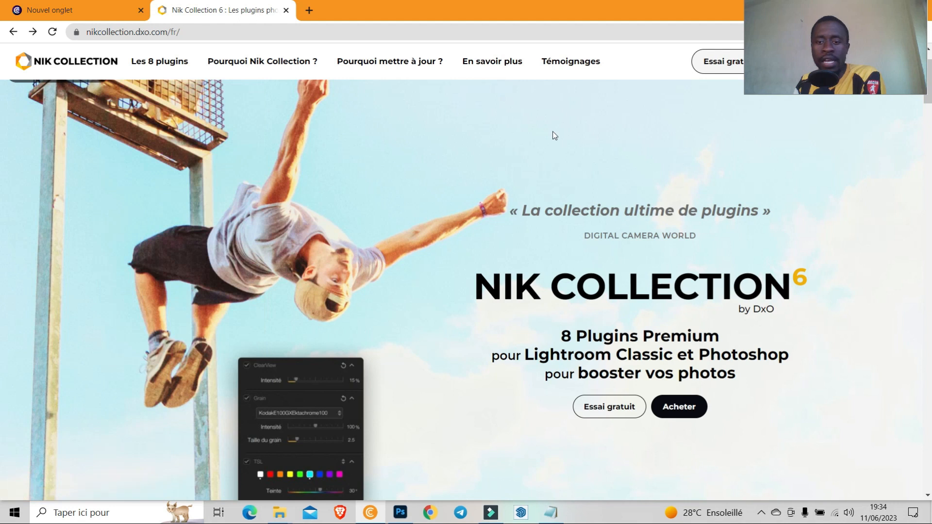
scroll(541, 134, "down", 1)
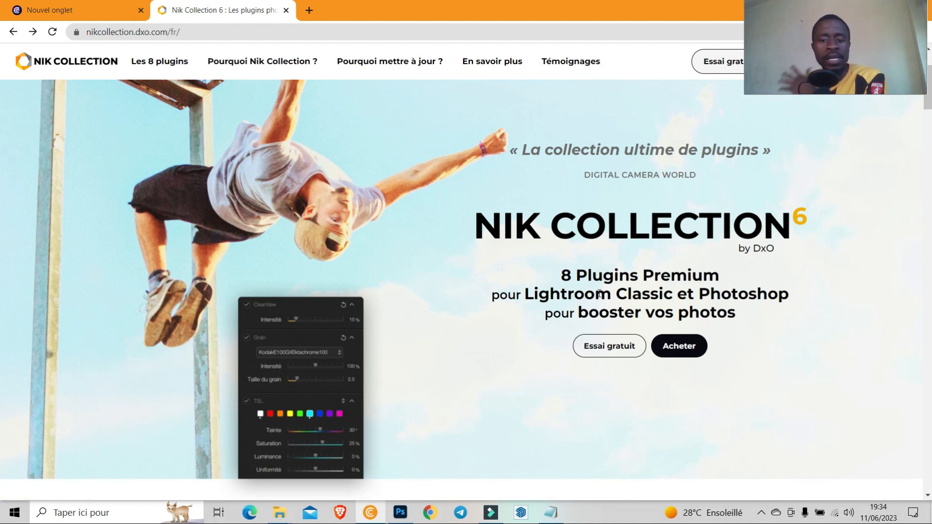
scroll(600, 294, "up", 1)
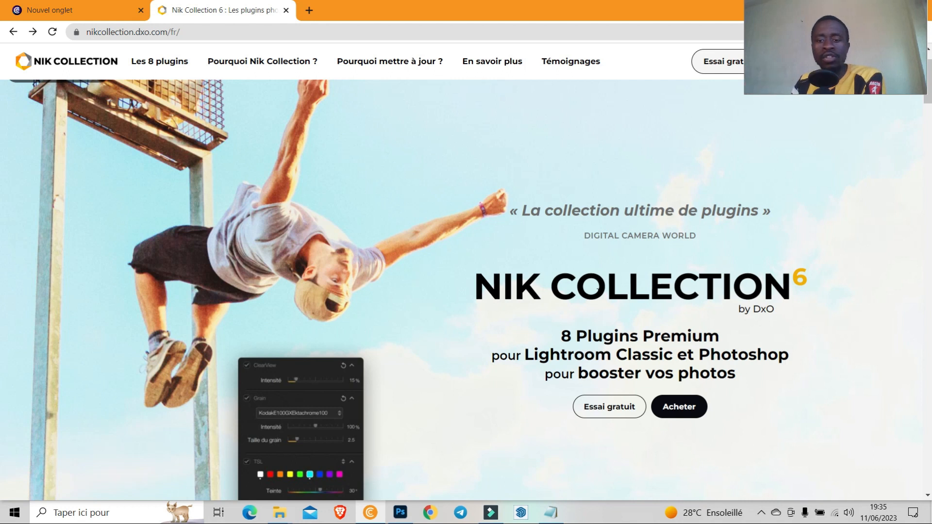
left_click(673, 410)
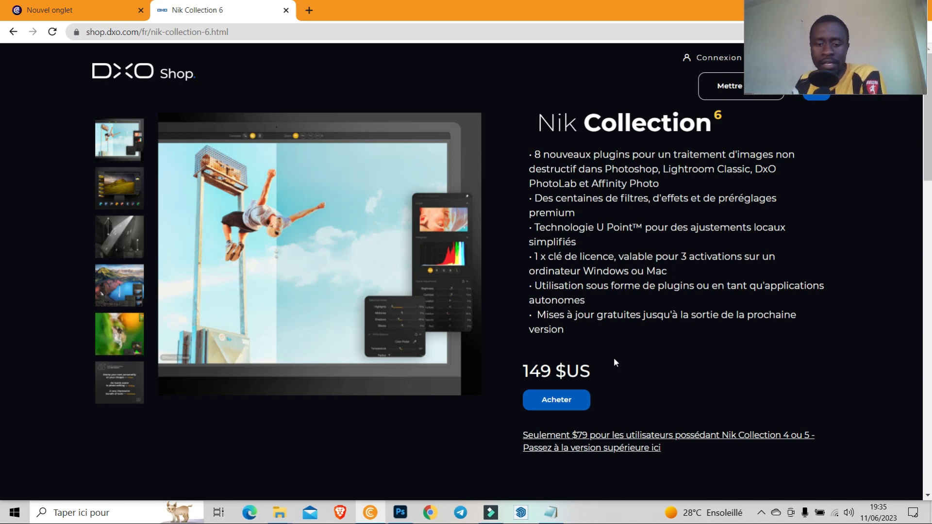
left_click(401, 513)
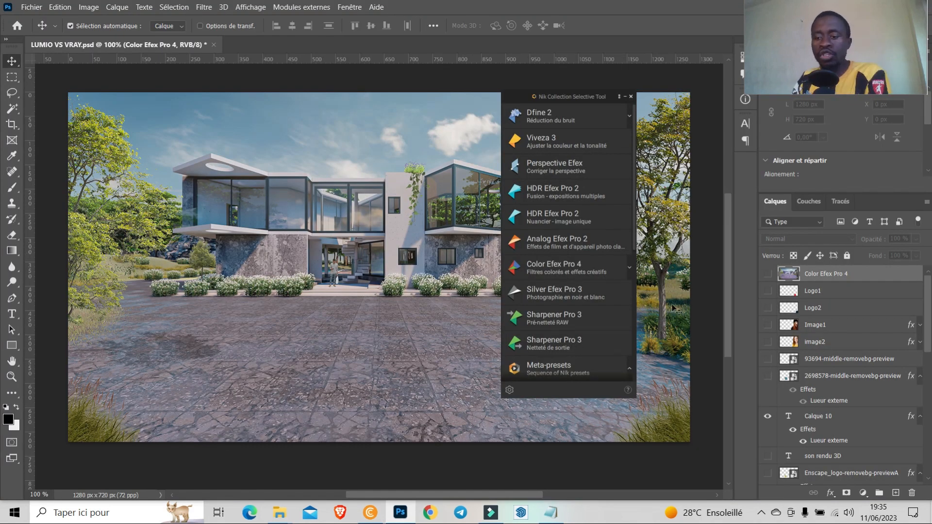
left_click(849, 511)
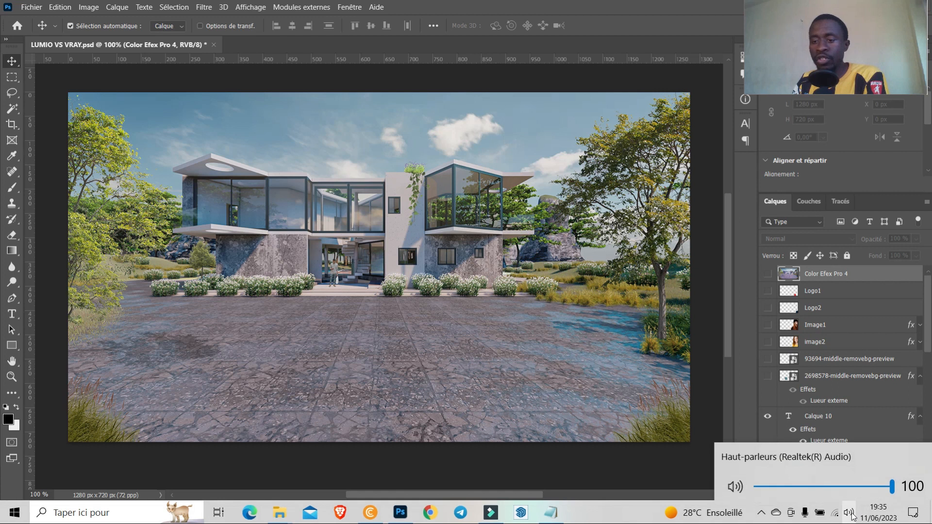
left_click(849, 511)
left_click(913, 513)
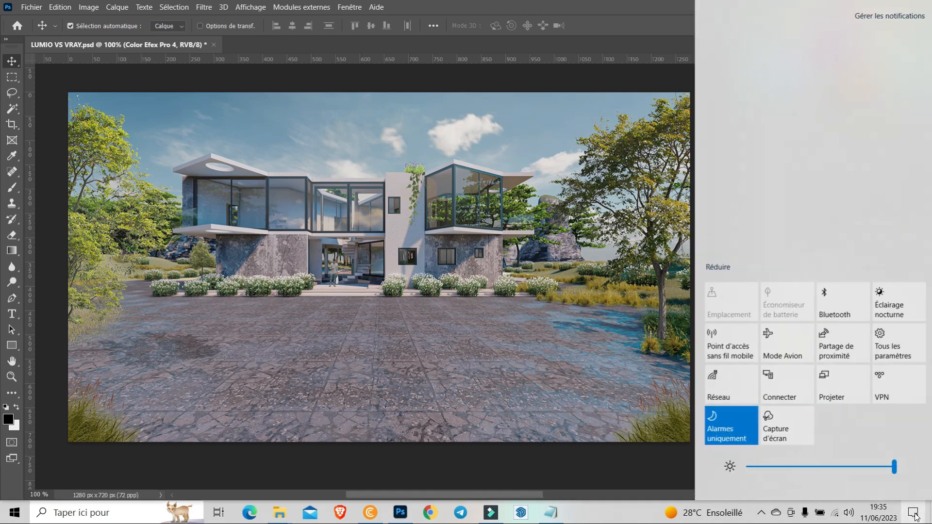
left_click(557, 286)
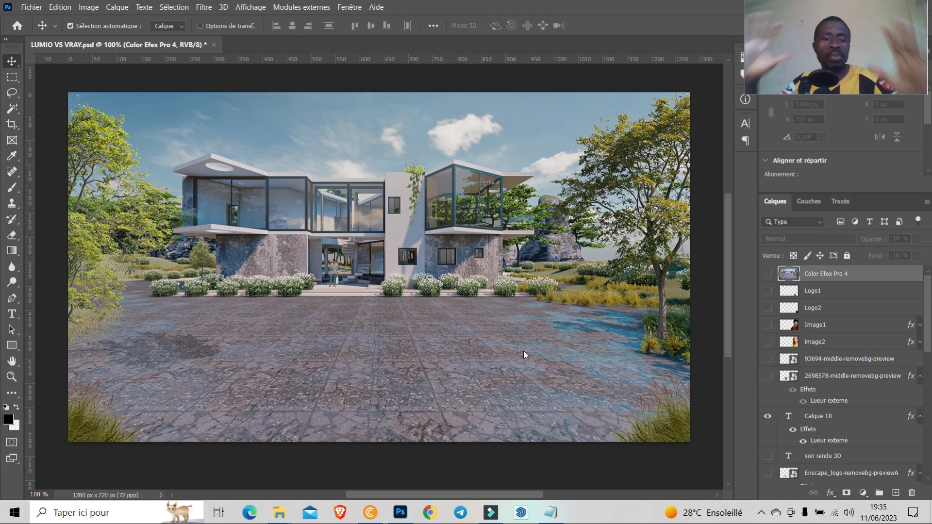
left_click(518, 320)
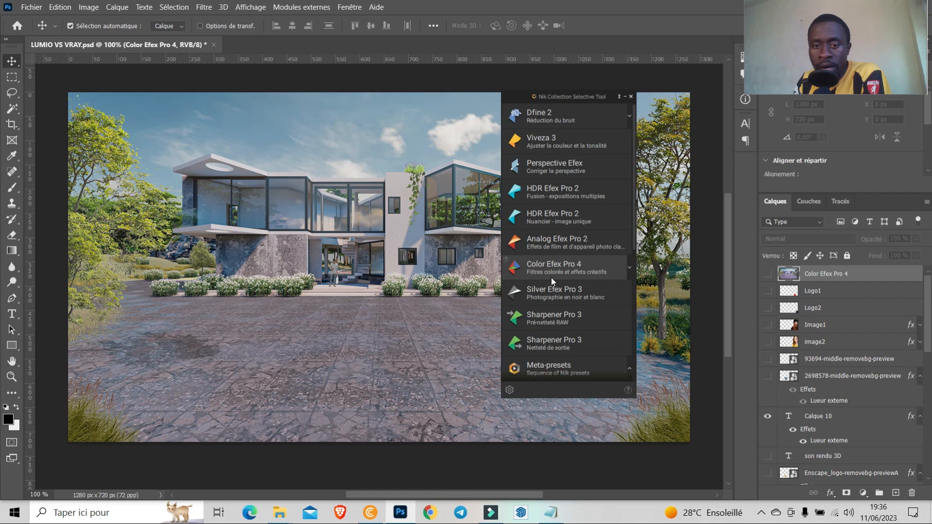
Step: Launch Color Efex Pro 4 on the house render, postponing the update, and display the Architecture filters
left_click(580, 265)
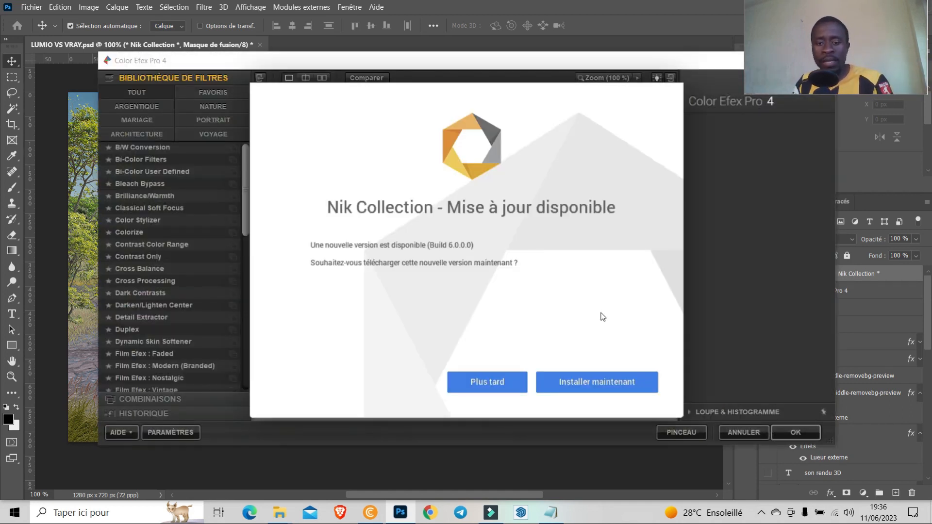
left_click(500, 389)
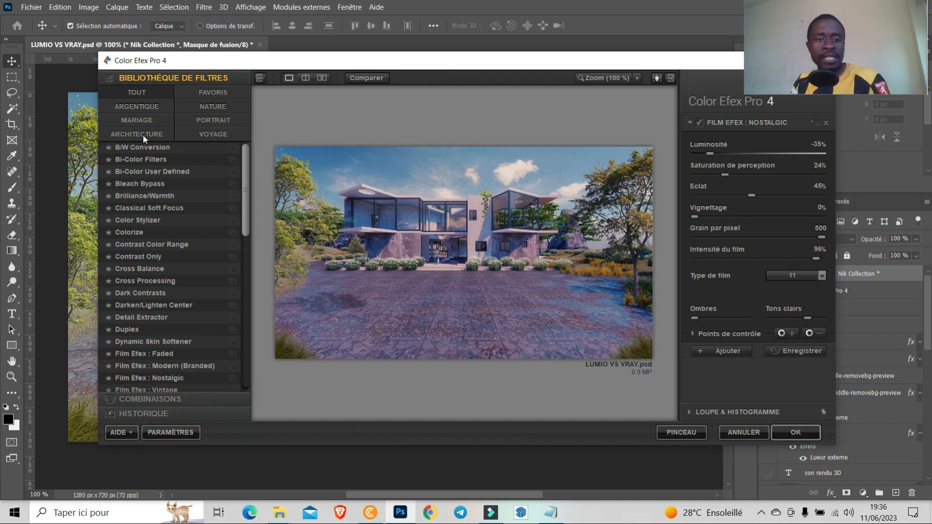
left_click(215, 109)
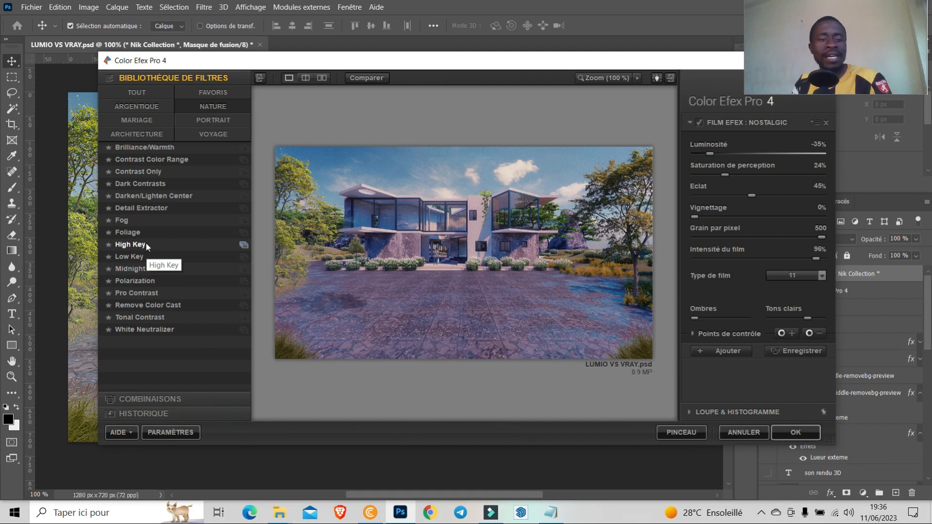
left_click(214, 120)
left_click(216, 132)
left_click(150, 133)
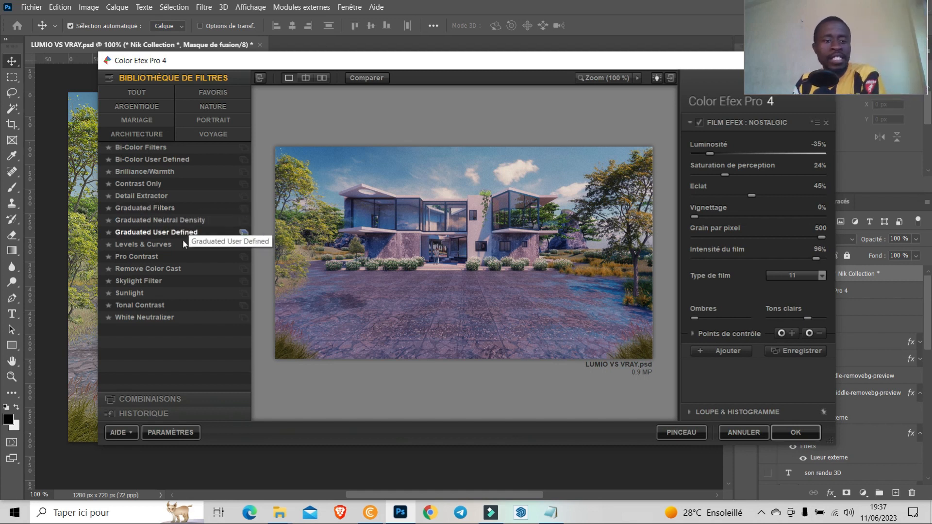
Step: Preview the Architecture filters on the render one after another, from Bi-Color Filters through to Skylight Filter
left_click(133, 294)
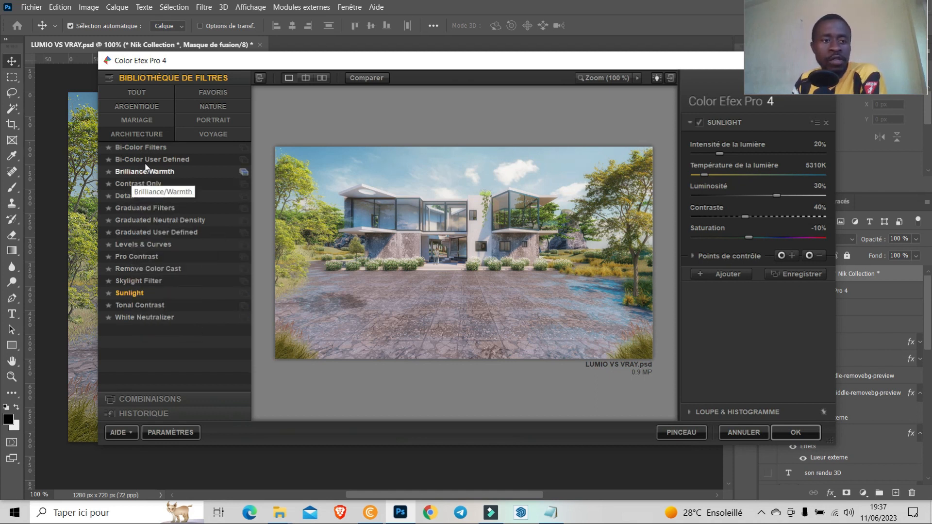
left_click(155, 150)
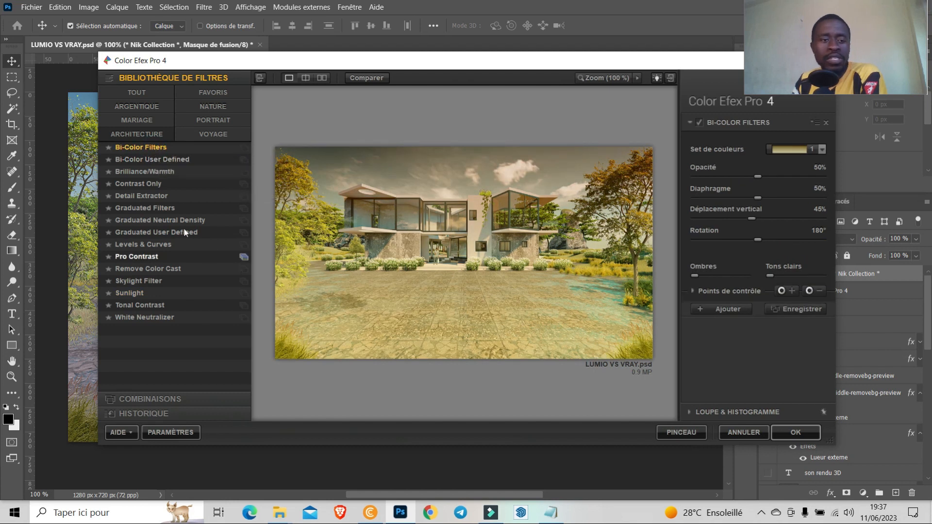
left_click(160, 160)
left_click(163, 173)
left_click(152, 185)
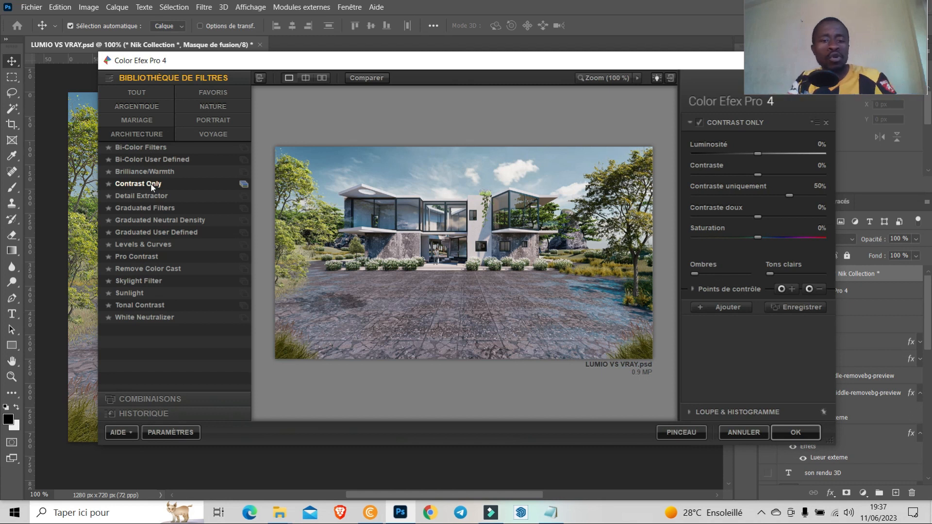
left_click(151, 195)
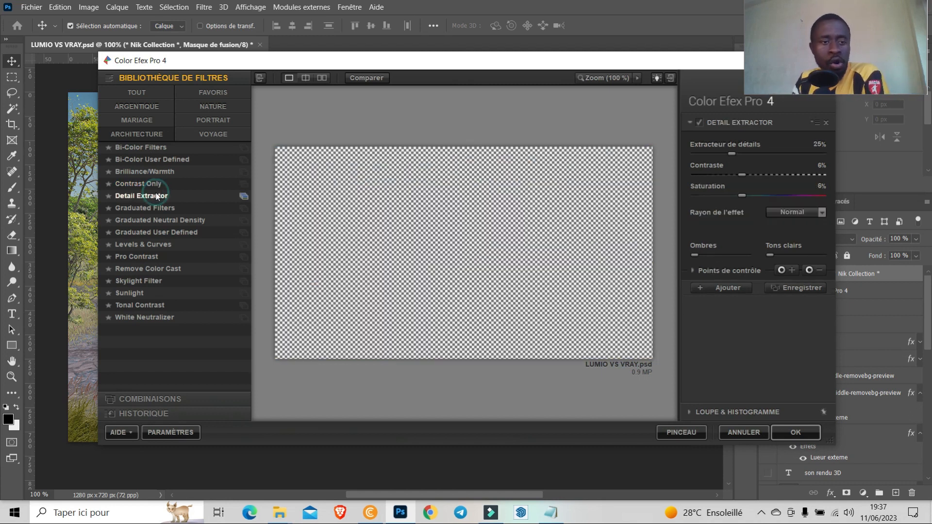
left_click(151, 208)
left_click(151, 219)
left_click(151, 232)
left_click(152, 245)
left_click(148, 257)
left_click(146, 269)
left_click(144, 282)
Step: Choose the Sunlight filter and mark it as a favourite
left_click(141, 294)
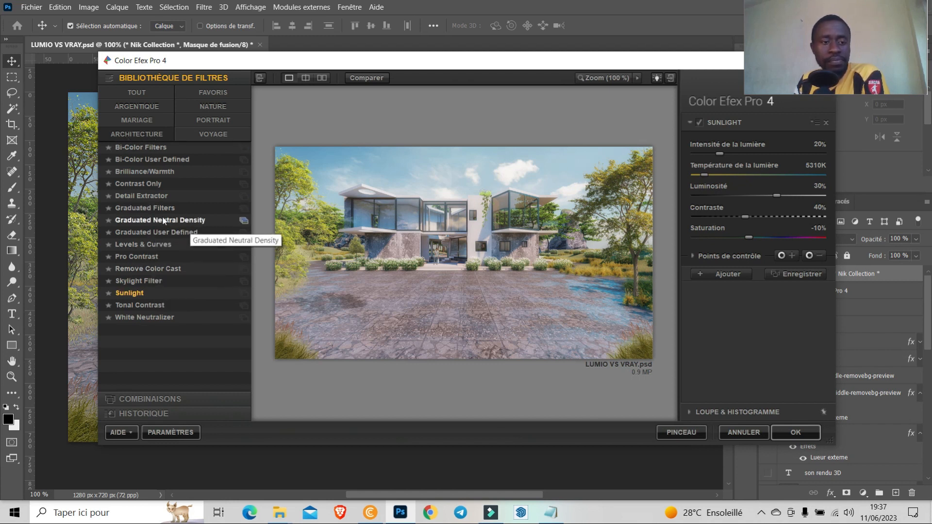
left_click(109, 293)
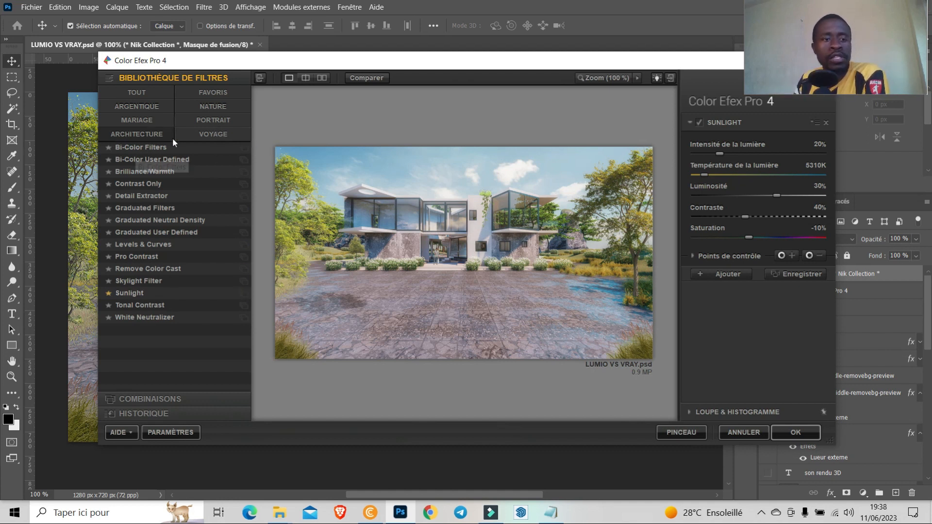
Step: Preview the Voyage filters Bleach Bypass, Dark Contrasts, Detail Extractor and Film Efex: Vintage on the render
left_click(217, 136)
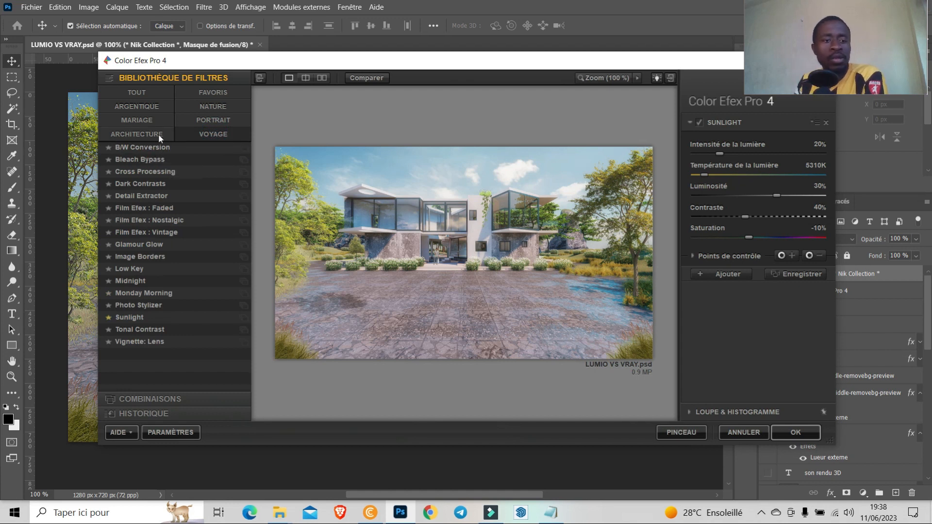
left_click(148, 160)
left_click(158, 183)
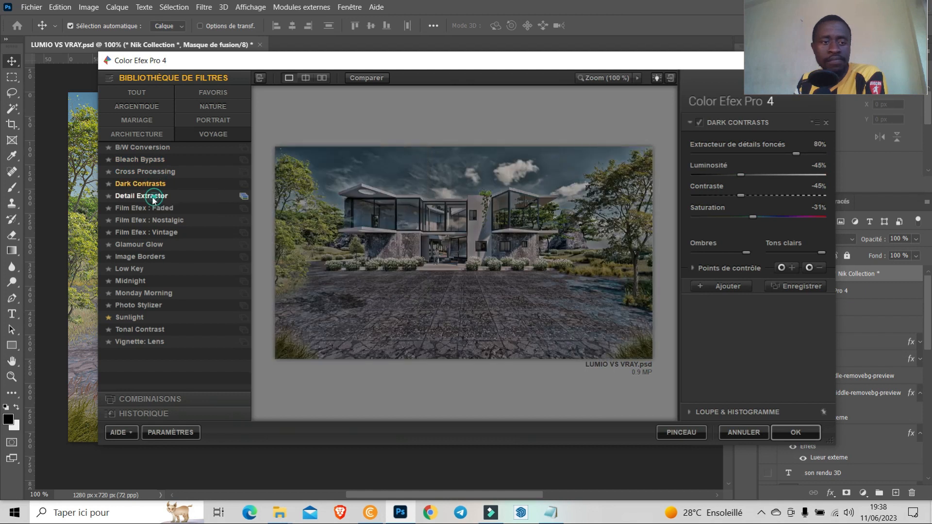
left_click(151, 196)
left_click(143, 235)
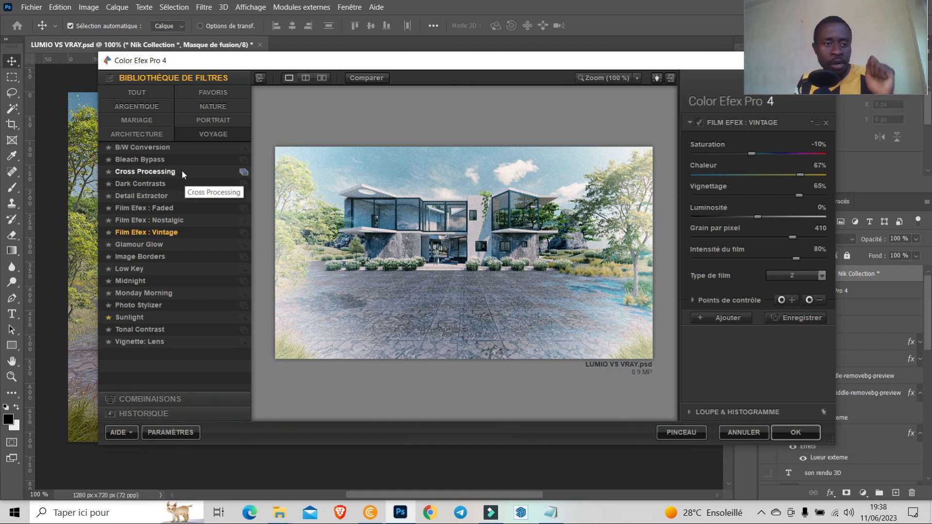
Step: Choose the Sunlight filter from the Architecture category and check the result in an enlarged filter window
left_click(150, 133)
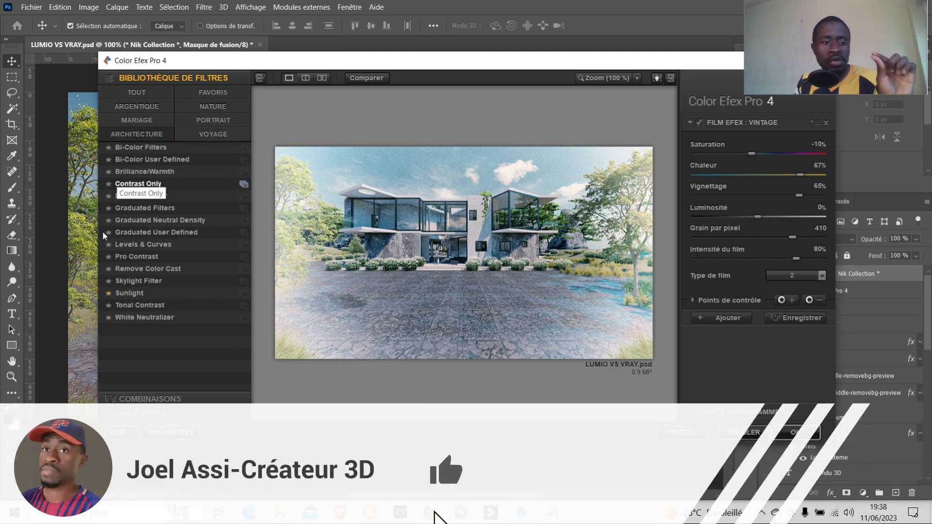
left_click(127, 293)
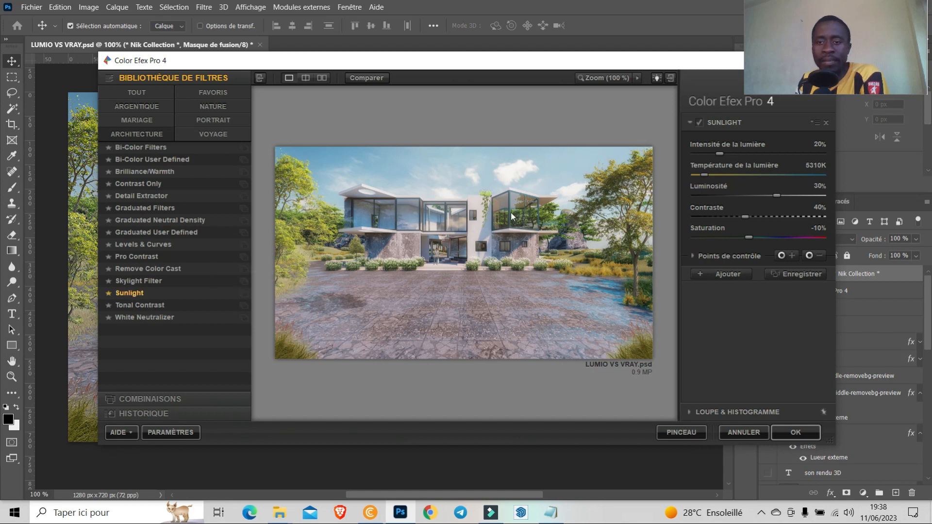
double_click(695, 61)
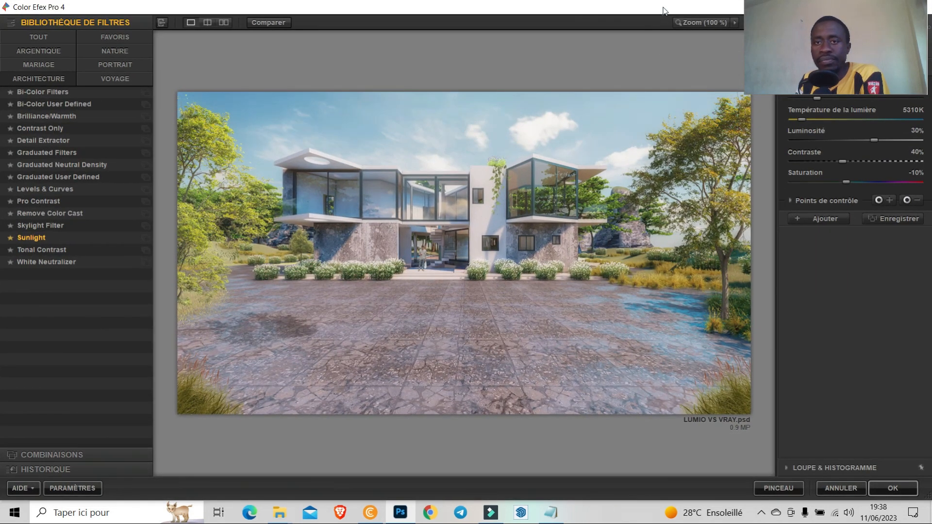
double_click(664, 10)
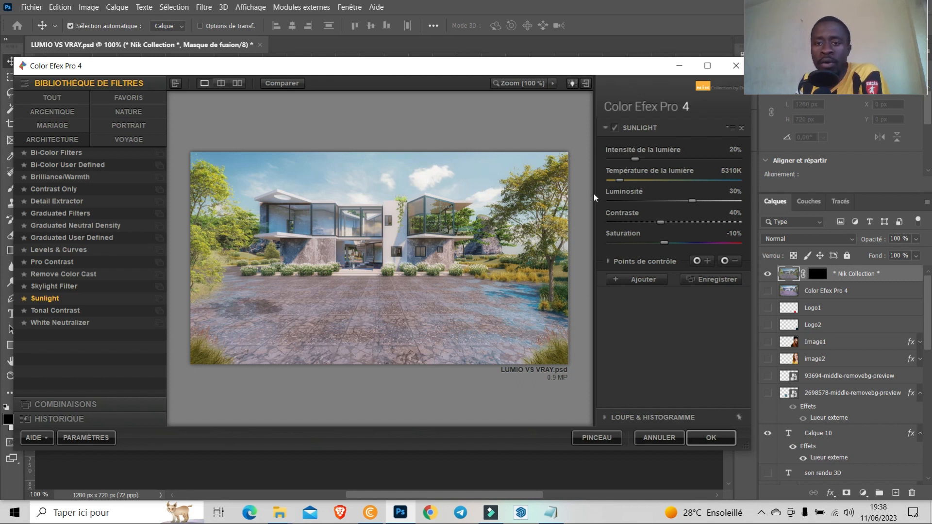
Step: Set the Sunlight filter's light temperature to 5389K, brightness to 61%, contrast to 54% and saturation to 3%
mouse_move(620, 180)
left_mouse_down()
mouse_move(723, 181)
mouse_move(598, 194)
mouse_move(626, 192)
left_mouse_up()
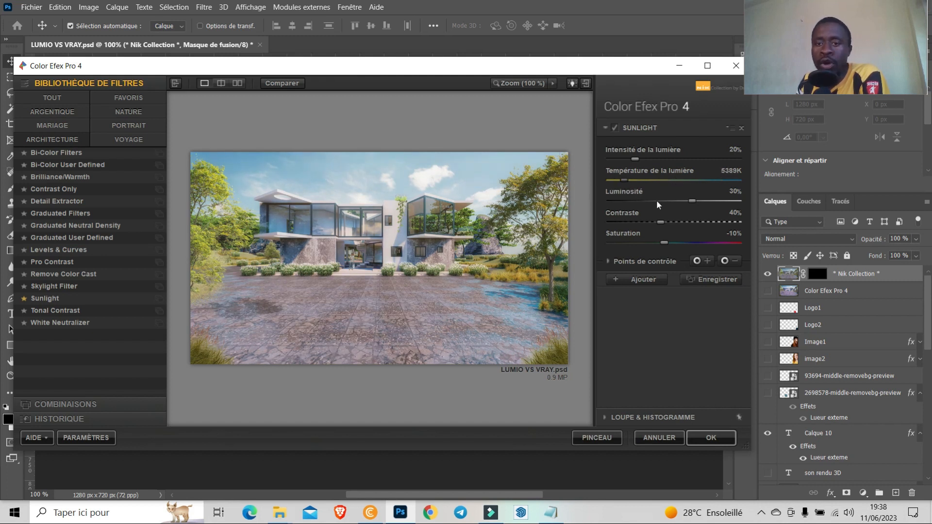
left_click_drag(695, 203, 714, 202)
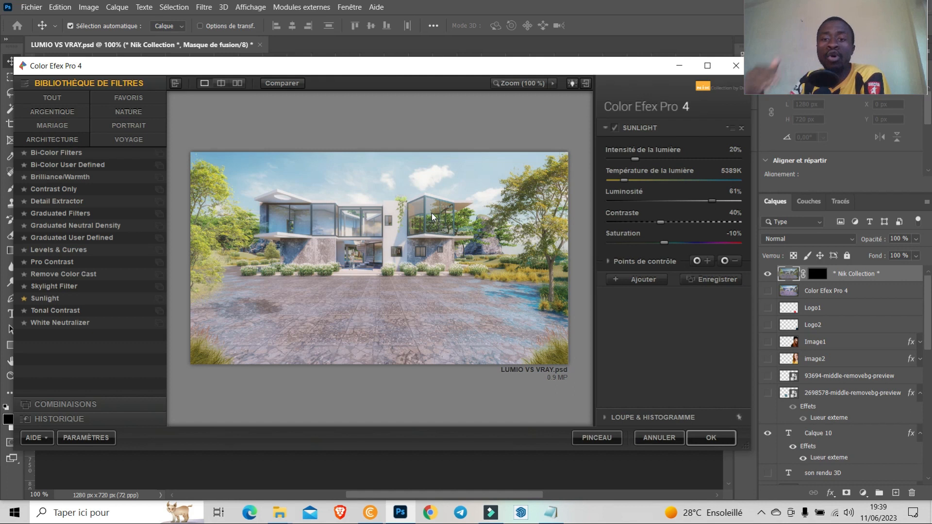
left_click_drag(662, 223, 706, 243)
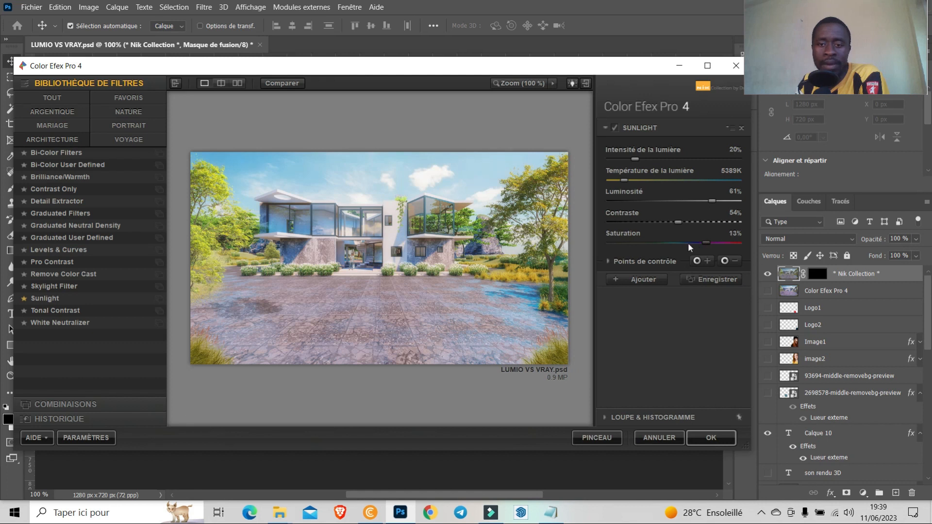
Step: Set the Sunlight filter's control-point opacity to 97% and apply the filter to the document
left_click(607, 264)
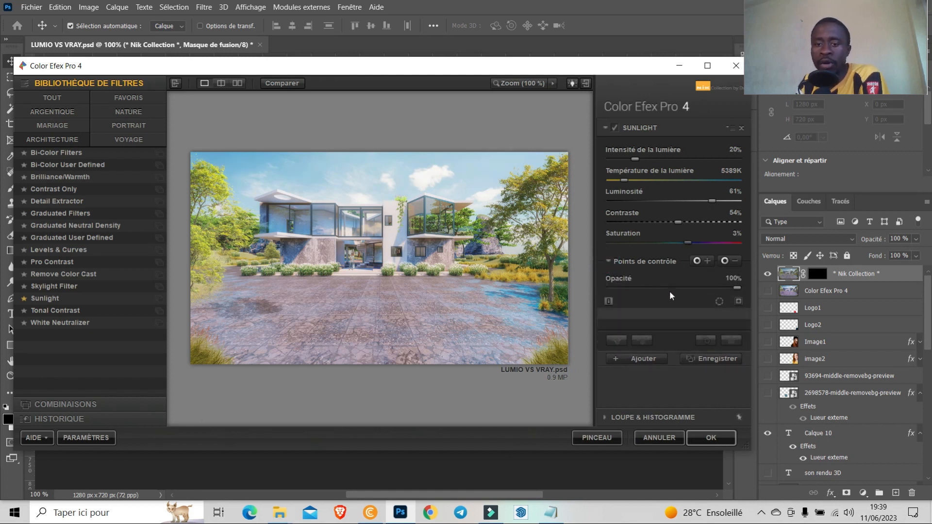
left_click(645, 288)
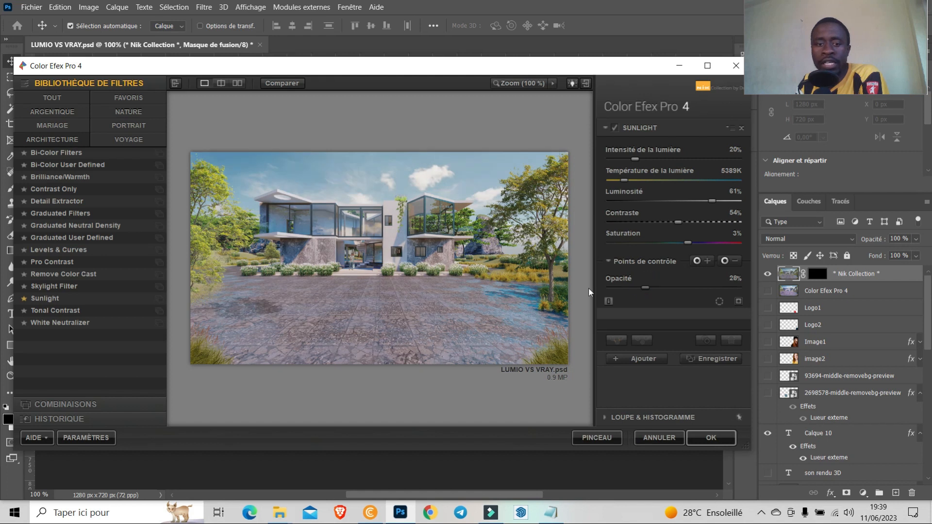
left_click_drag(645, 288, 748, 291)
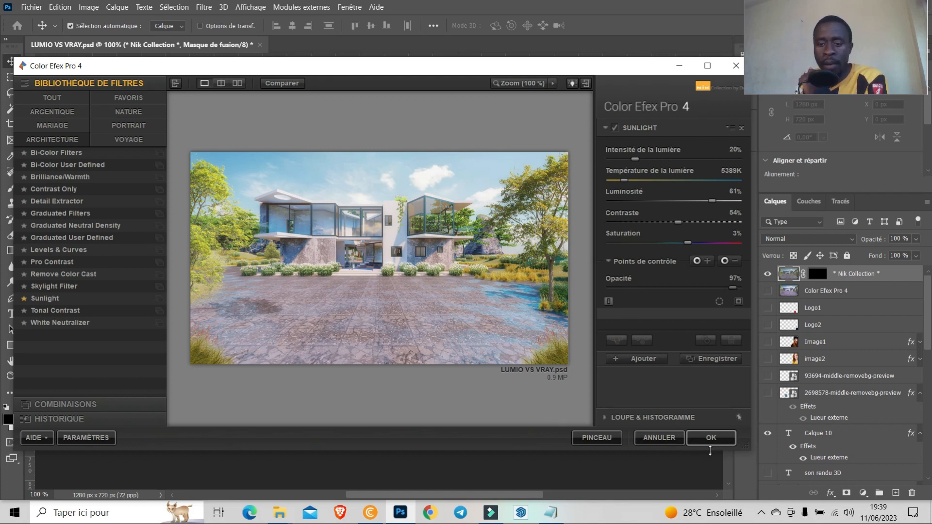
left_click(707, 440)
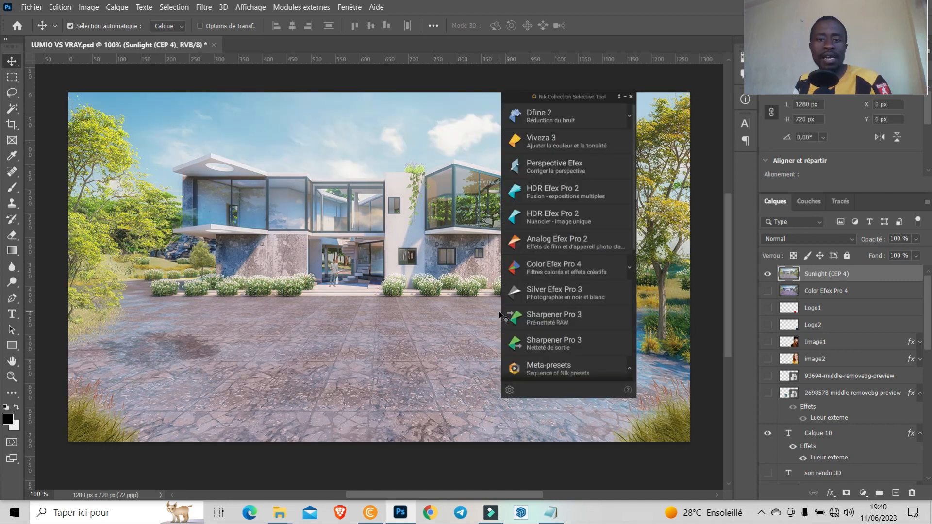
Step: Move the Nik Collection palette off the canvas to view the whole render, and bring it back over the image
left_click(603, 97)
left_click_drag(603, 97, 913, 126)
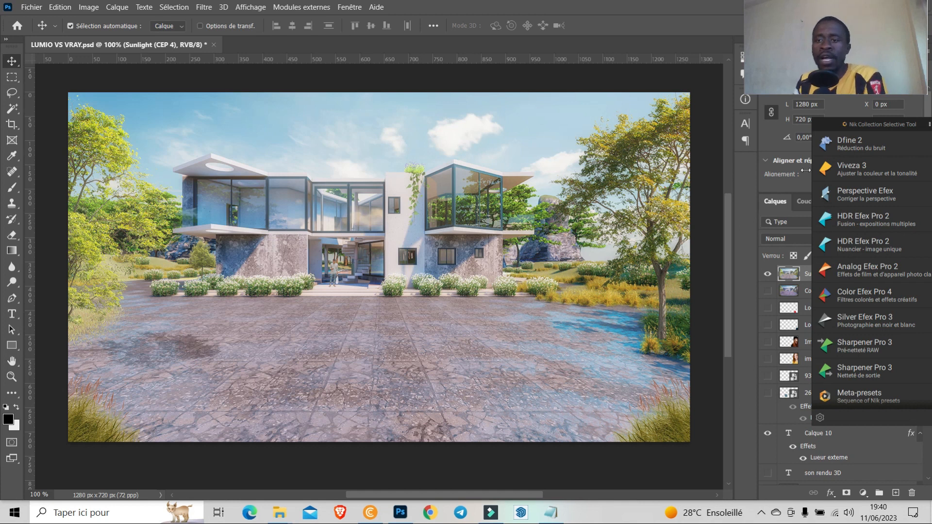
left_click_drag(866, 127, 557, 130)
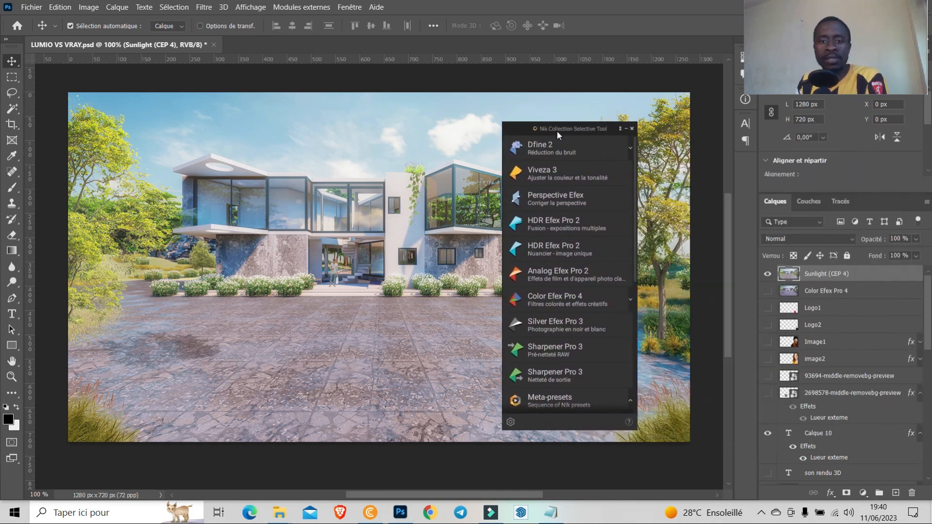